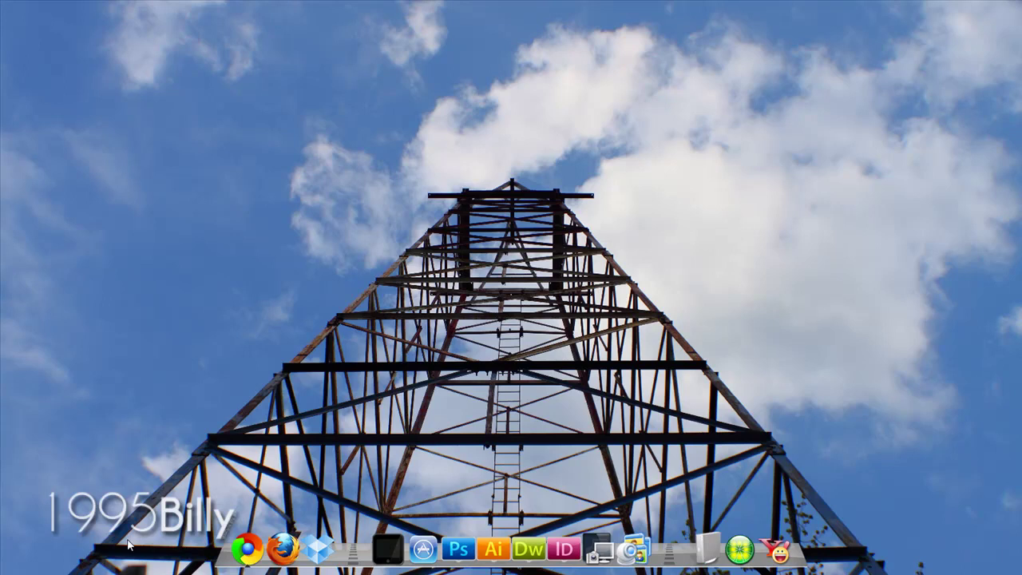
Step: Launch Chrome and scroll through the posts on Billy's GFX Blog home page
left_click(245, 549)
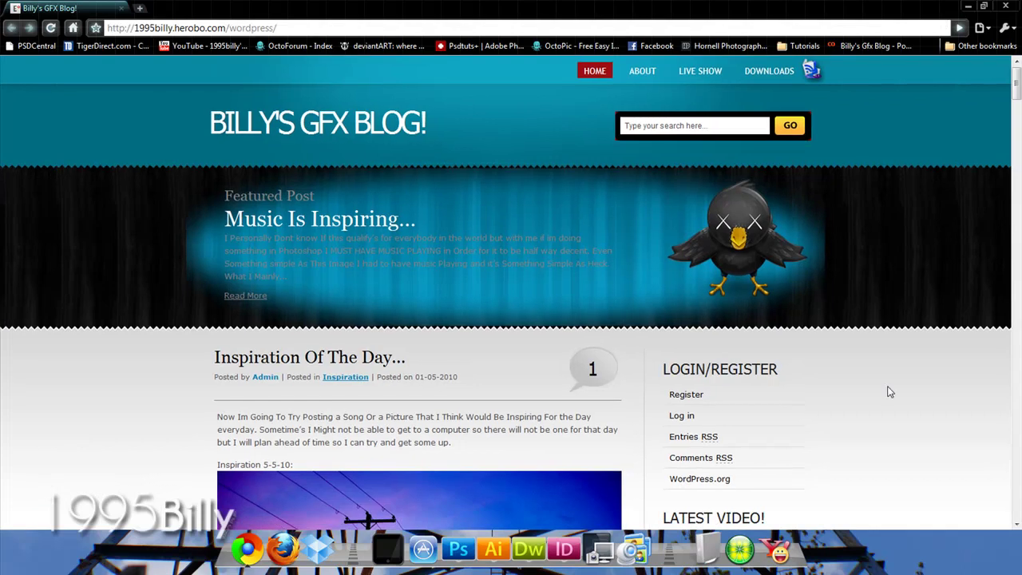
scroll(918, 335, "down", 3)
scroll(922, 333, "down", 1)
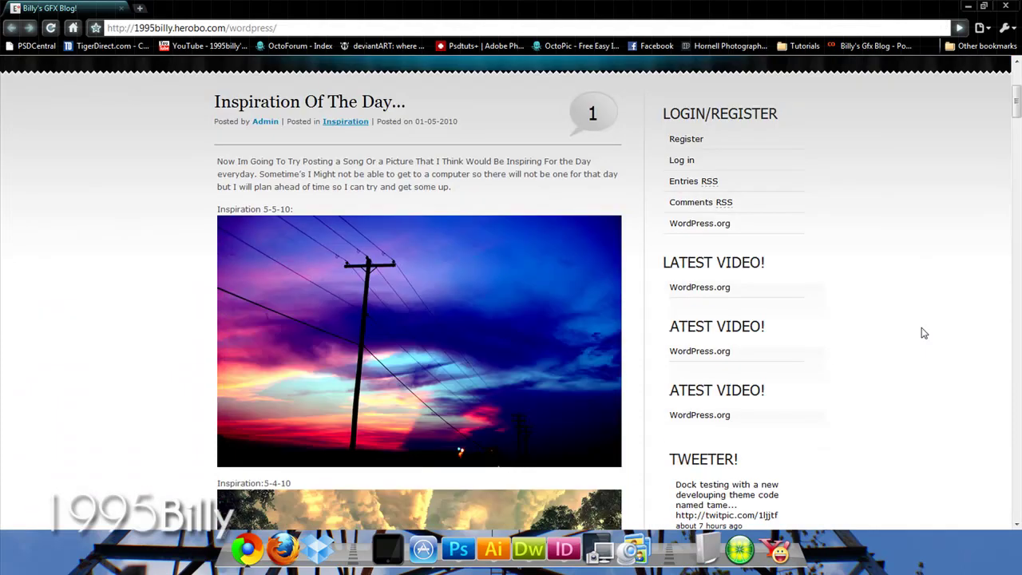
scroll(922, 332, "down", 10)
scroll(923, 333, "down", 8)
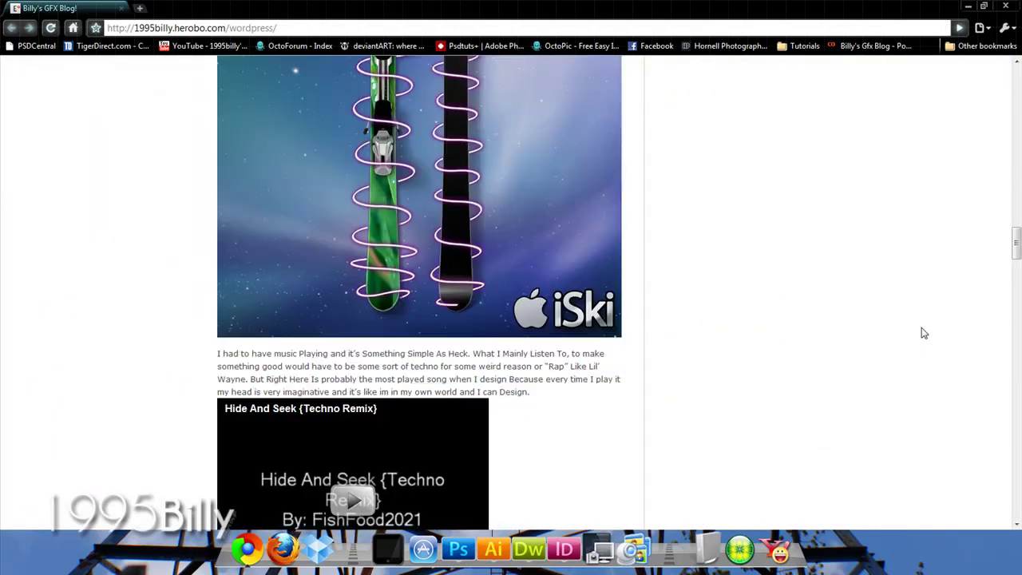
scroll(922, 333, "down", 1)
scroll(924, 333, "down", 5)
scroll(937, 310, "down", 5)
scroll(937, 307, "down", 5)
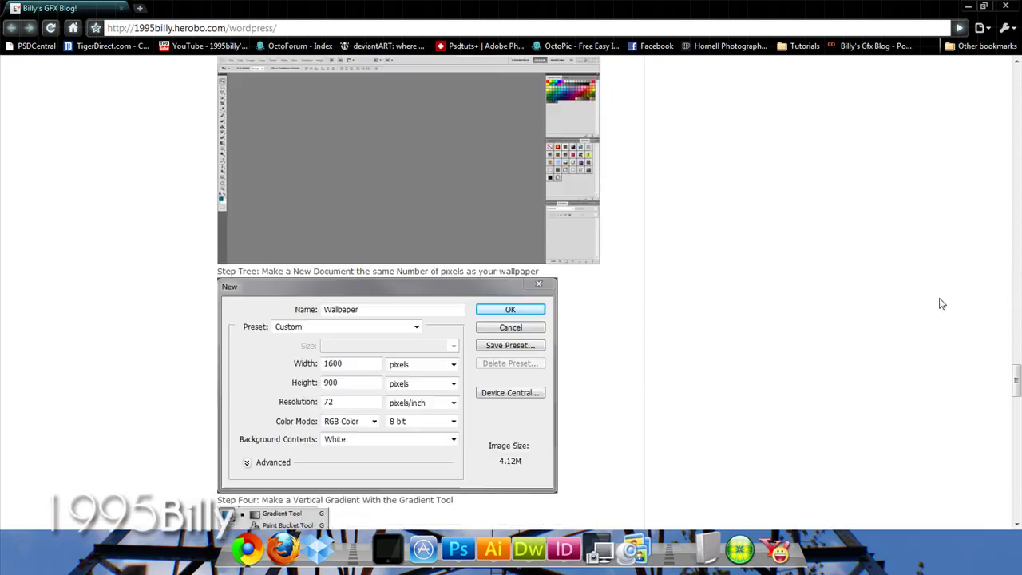
scroll(937, 301, "down", 3)
scroll(950, 295, "up", 5)
scroll(963, 283, "up", 5)
scroll(961, 283, "up", 5)
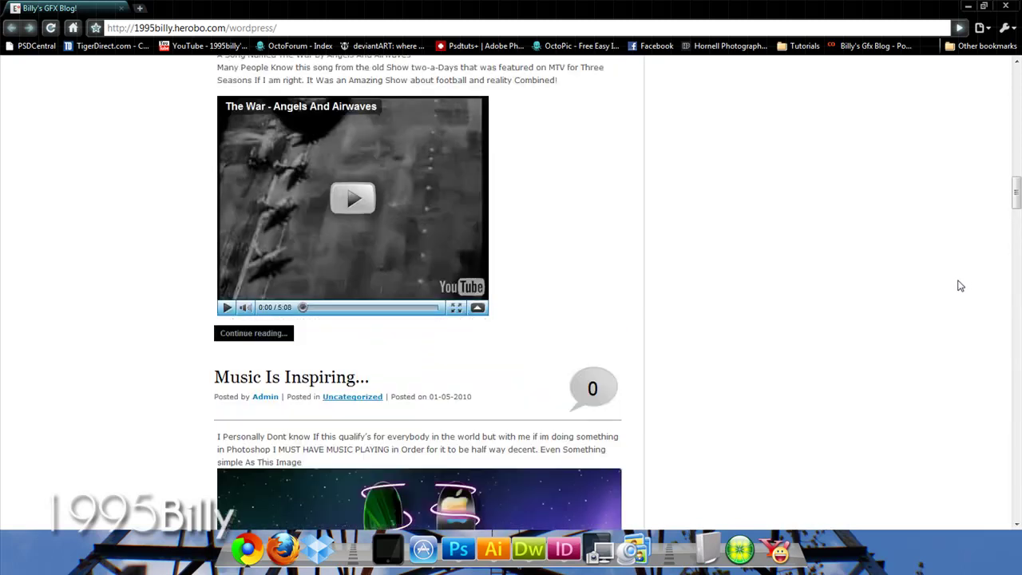
scroll(954, 287, "up", 5)
scroll(941, 293, "up", 5)
scroll(677, 179, "up", 4)
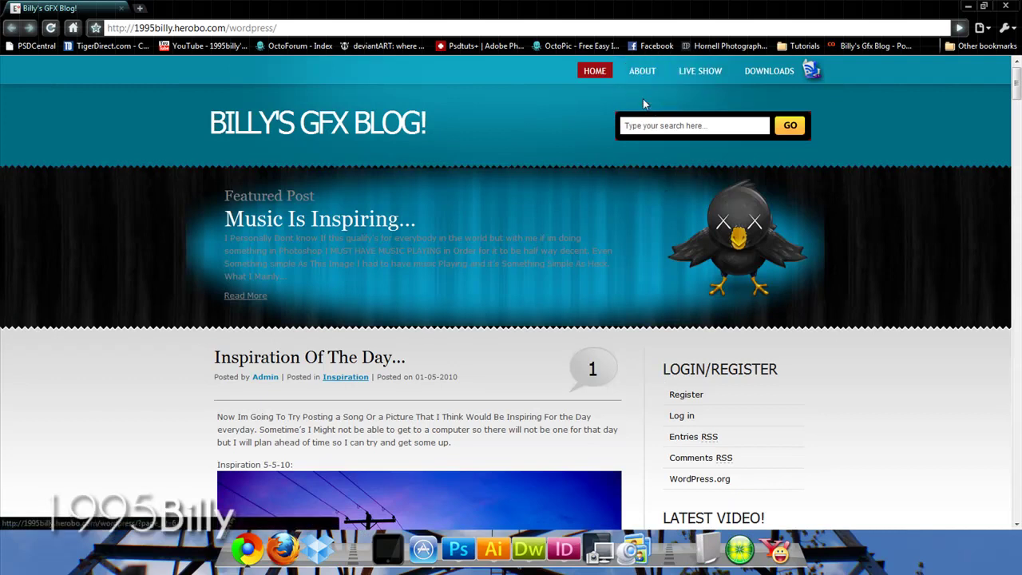
Step: Open the blog's Hire Me page listing design prices
mouse_move(642, 71)
left_click(652, 88)
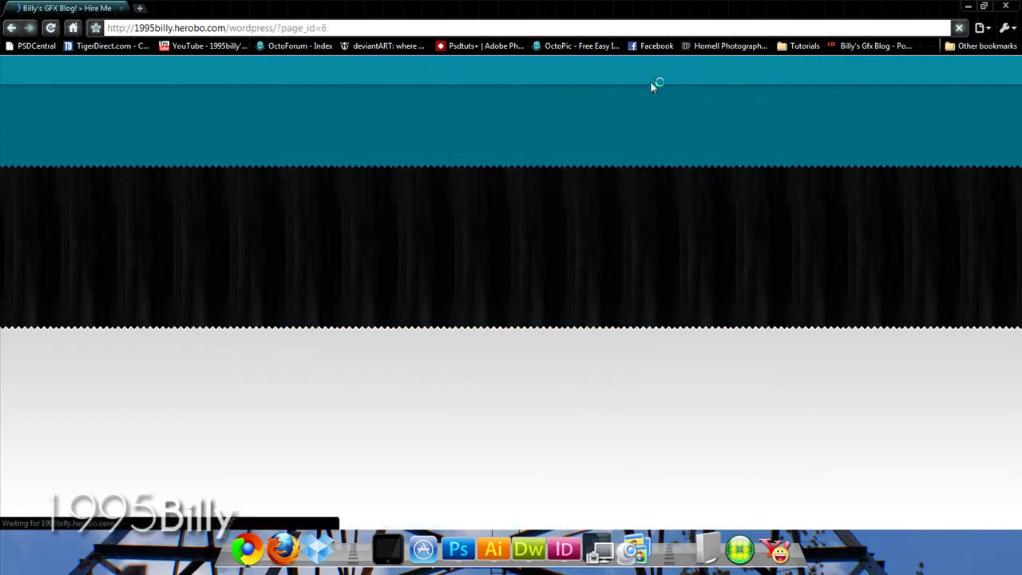
scroll(316, 266, "down", 4)
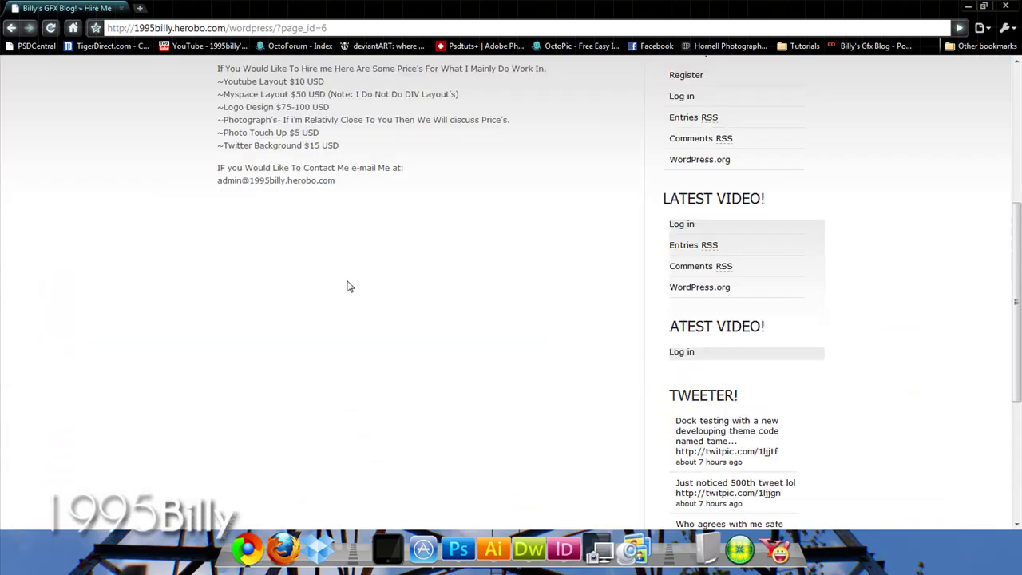
scroll(347, 285, "up", 4)
Step: Visit the Downloads page, then log out of cPanel and return to its login page
left_click(794, 70)
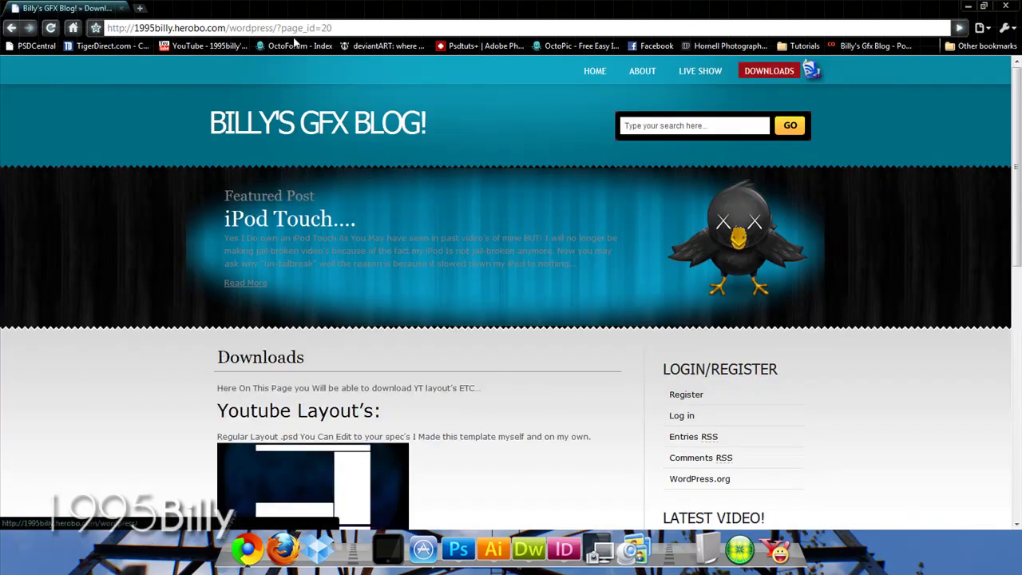
left_click(250, 29)
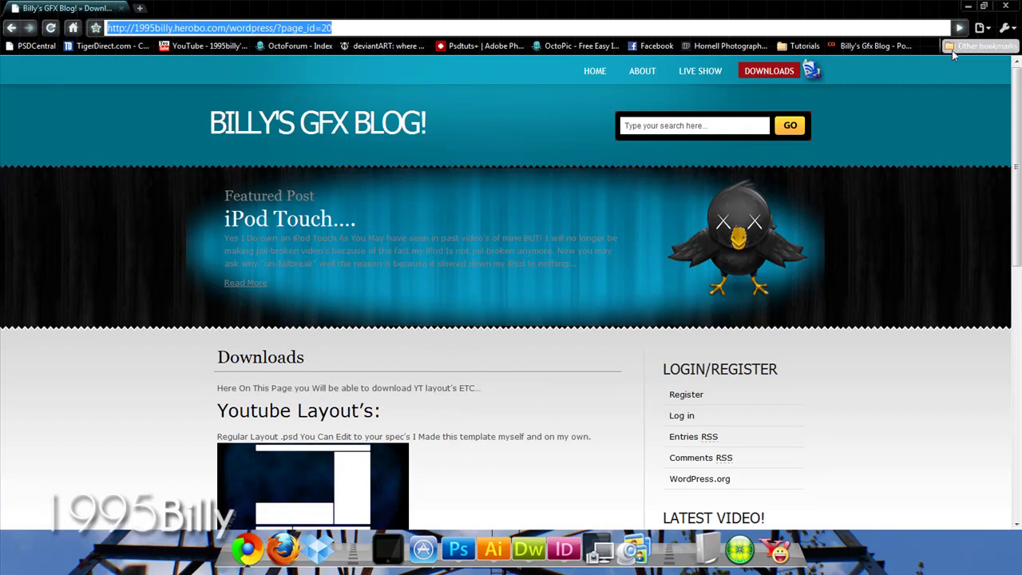
left_click(982, 45)
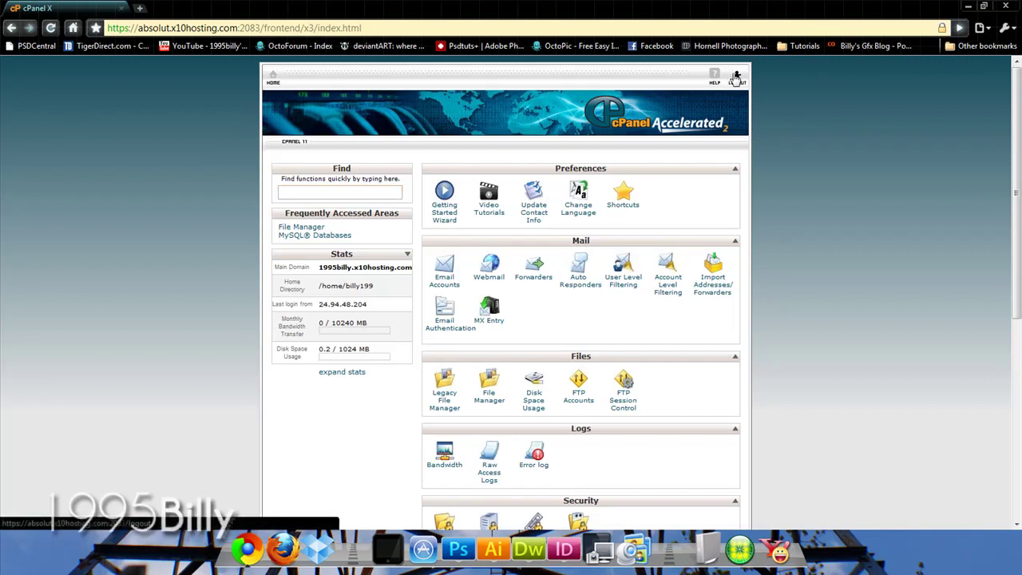
left_click(725, 76)
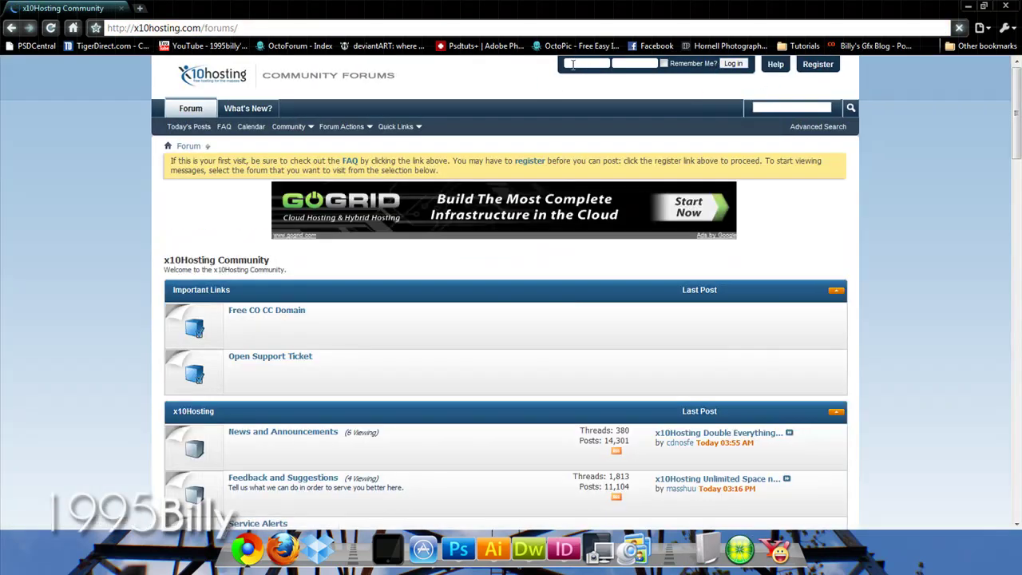
left_click(982, 46)
mouse_move(813, 272)
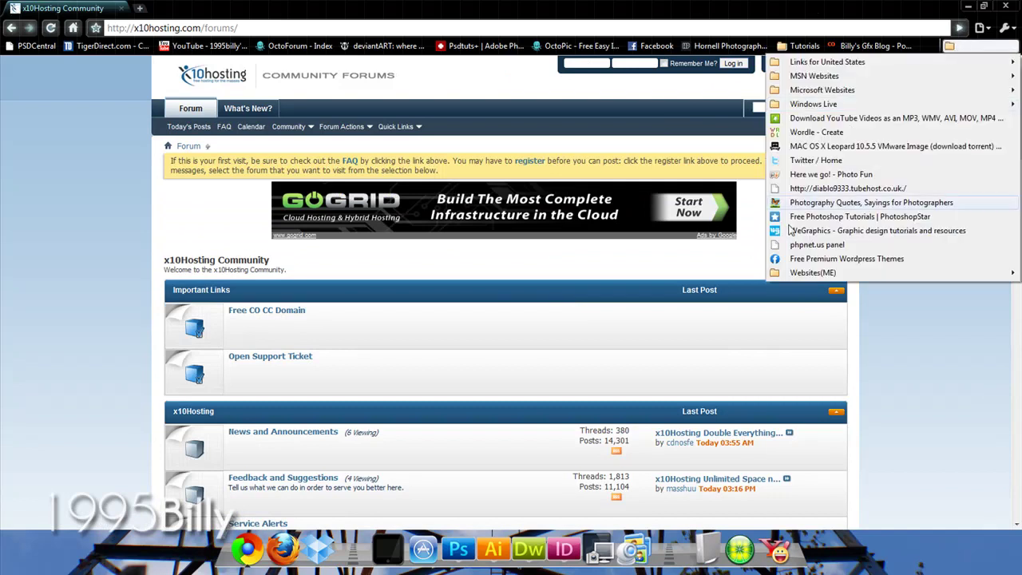
Step: Load the cPanel login page and attempt sign-in using a saved username
left_click(737, 272)
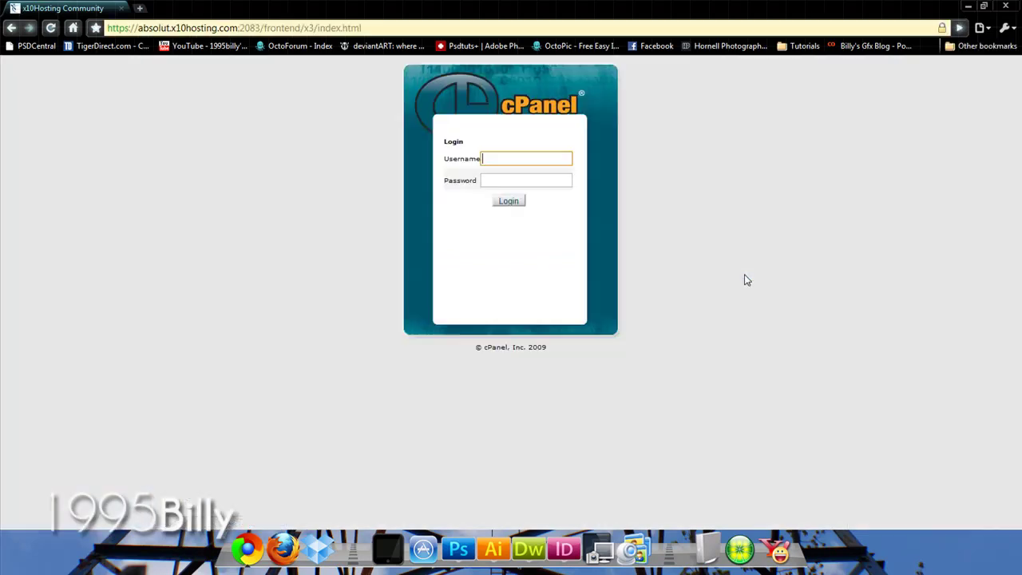
left_click(508, 159)
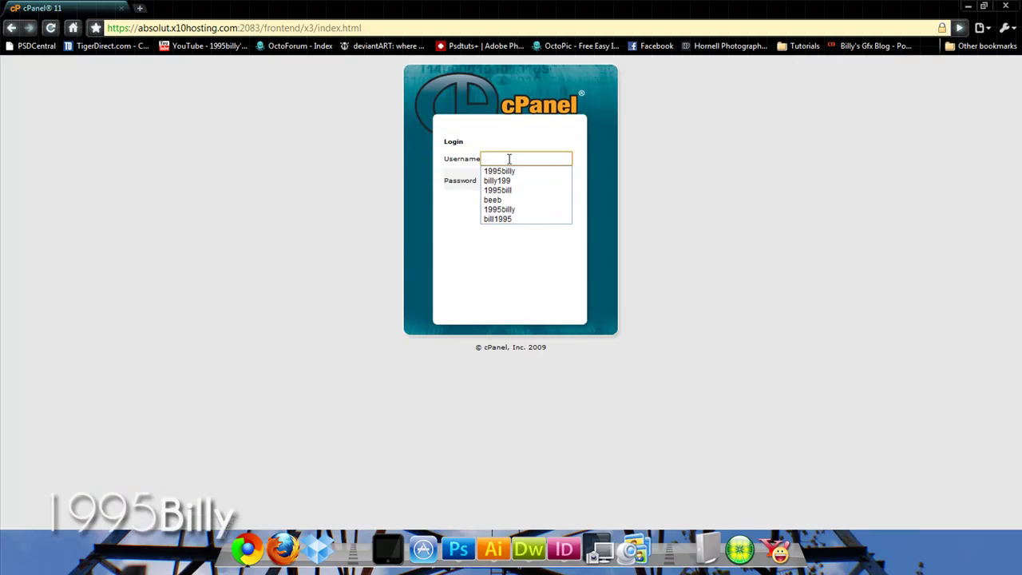
left_click(527, 158)
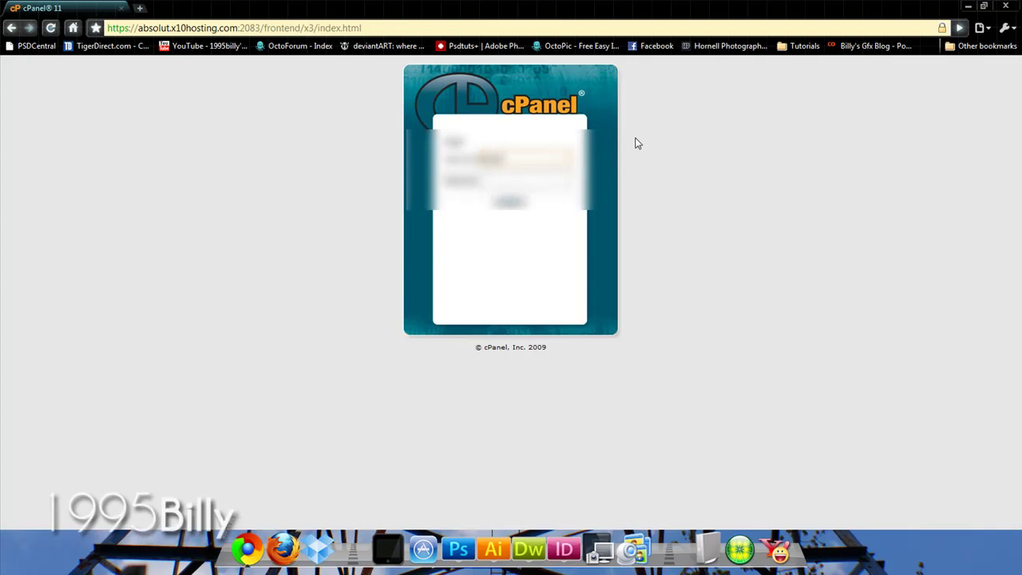
key("Tab")
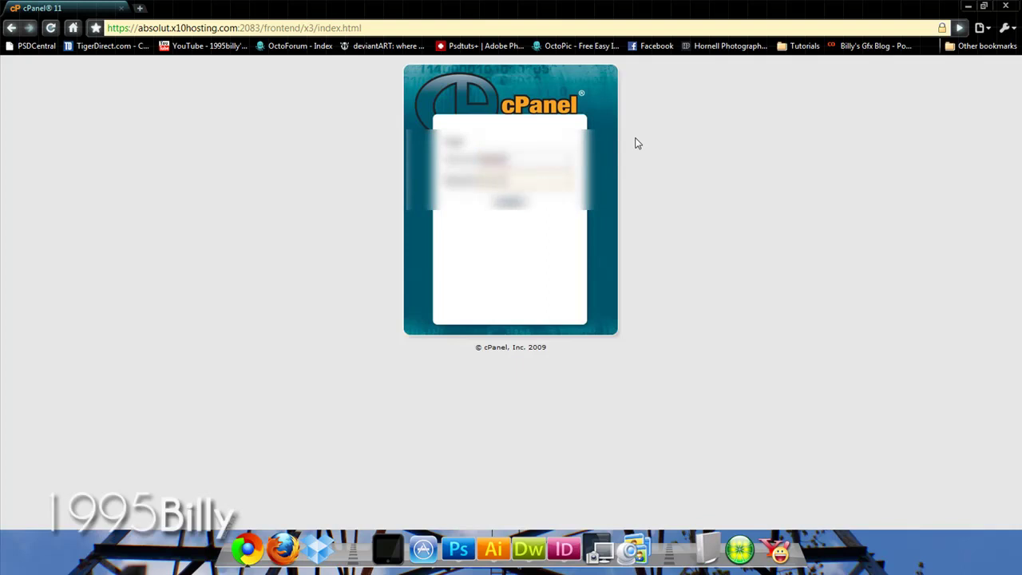
key("Return")
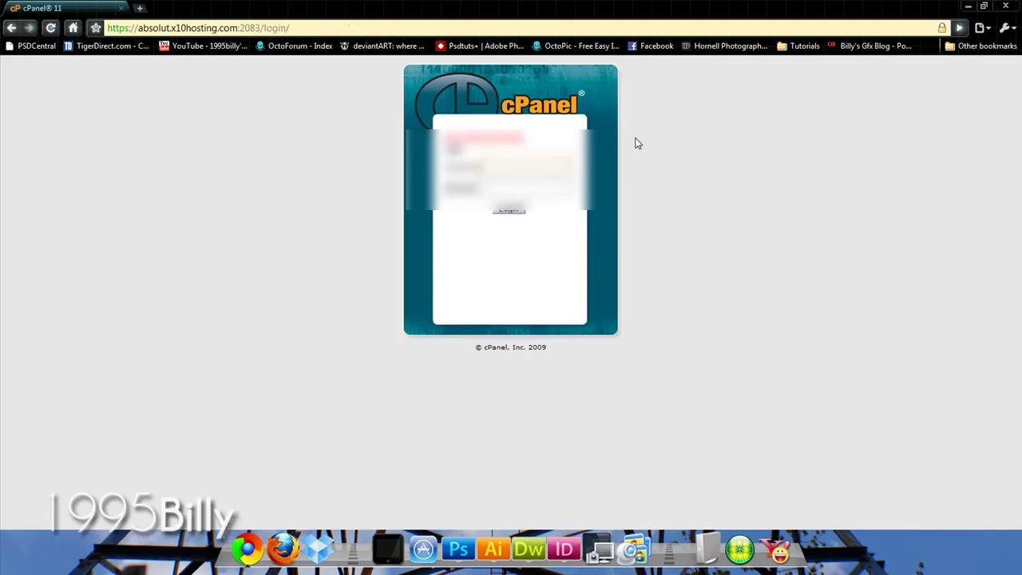
key("Tab")
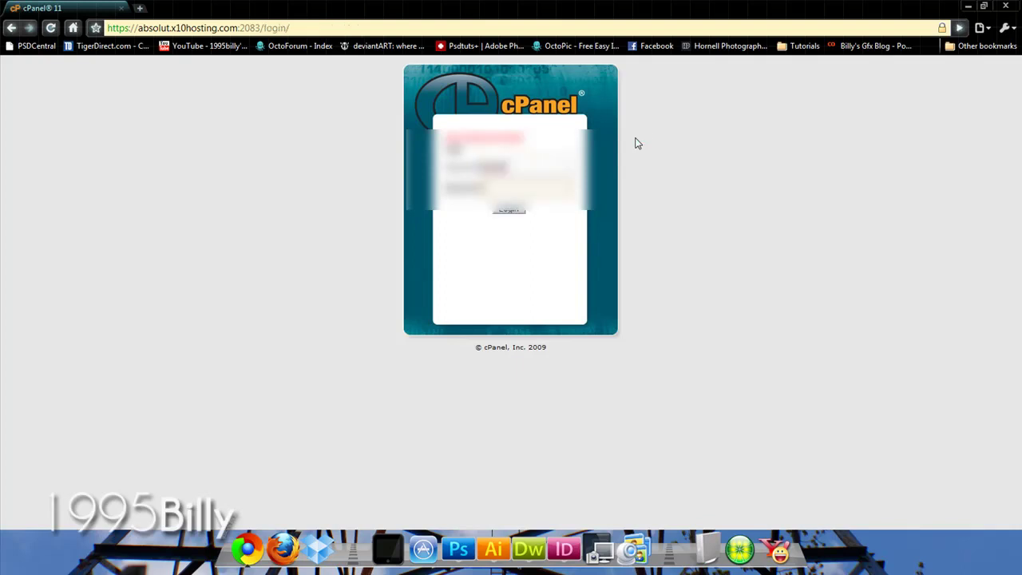
key("Return")
key("Tab")
key("Return")
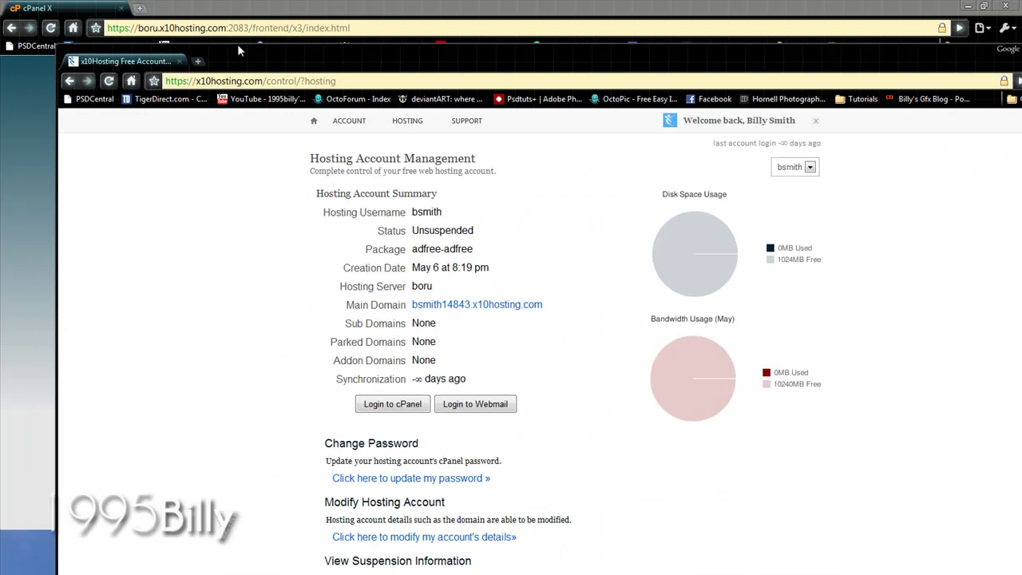
Step: Scroll the cPanel dashboard to Software/Services and open Fantastico De Luxe
left_click_drag(238, 46, 242, 50)
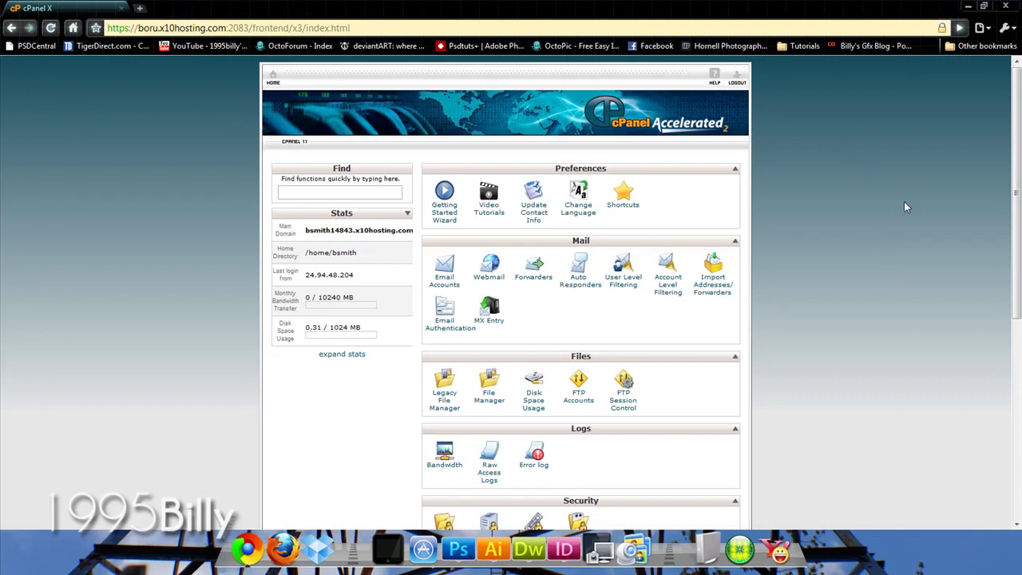
scroll(811, 205, "down", 2)
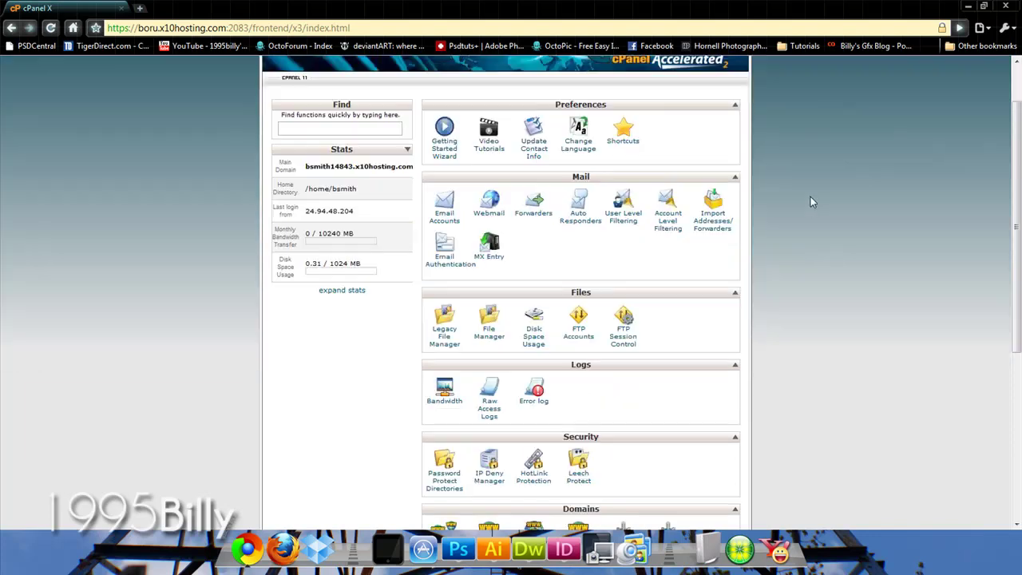
scroll(633, 272, "down", 2)
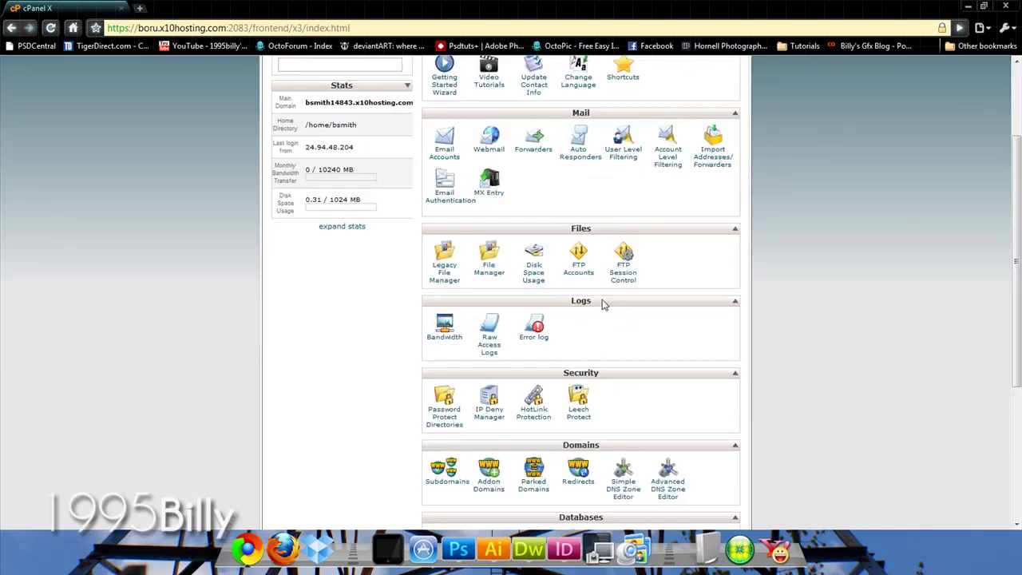
scroll(602, 299, "down", 2)
scroll(611, 285, "down", 1)
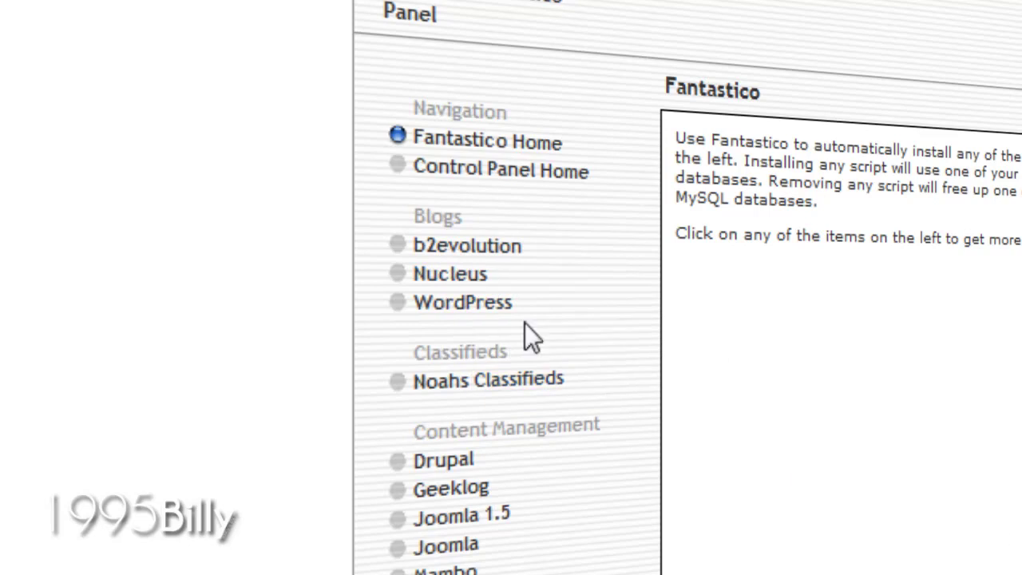
Step: Open WordPress under Blogs, showing version 2.9.2 with no current installations
scroll(507, 287, "down", 5)
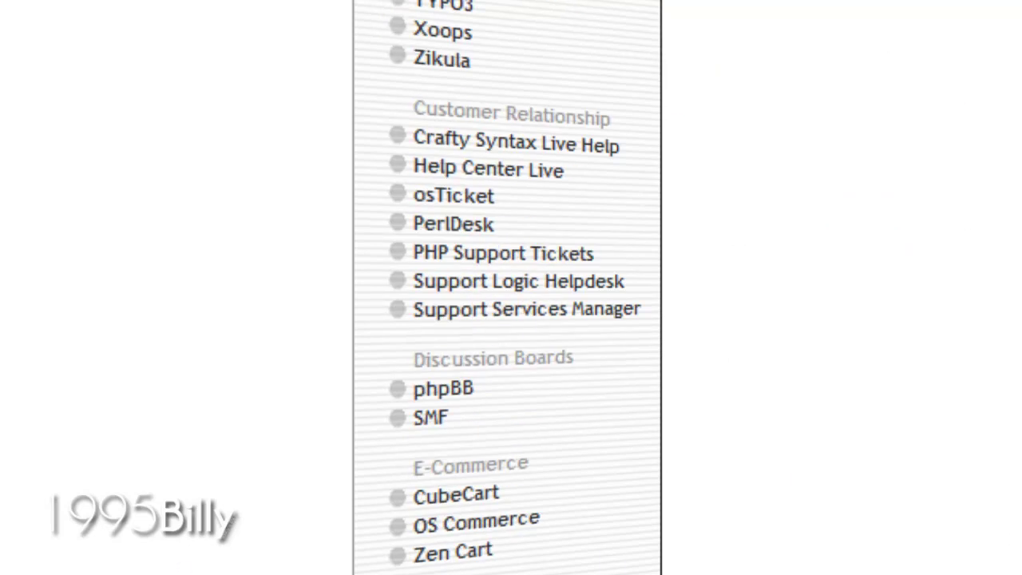
scroll(507, 288, "down", 5)
scroll(668, 543, "down", 2)
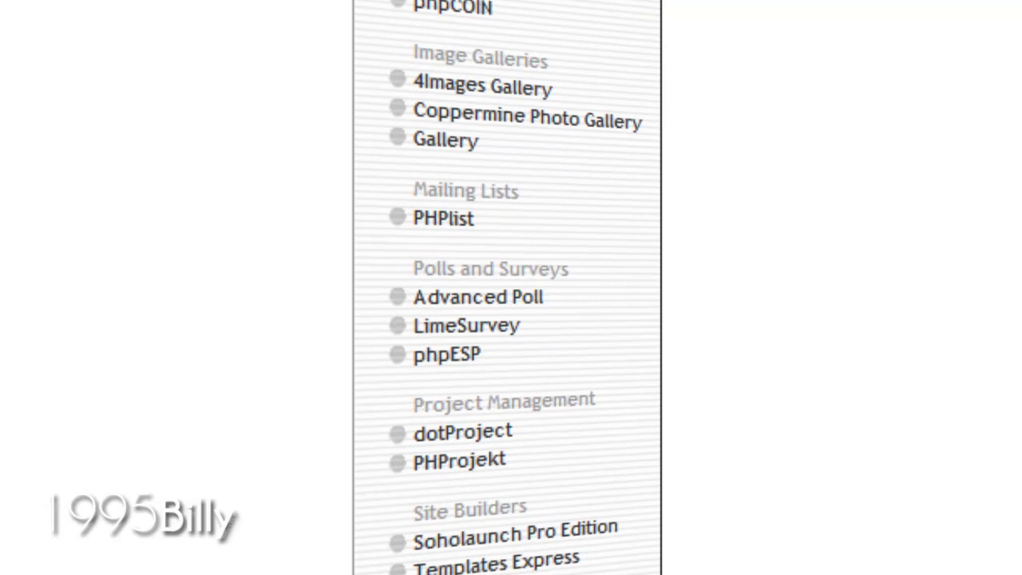
scroll(507, 320, "up", 8)
scroll(507, 319, "up", 3)
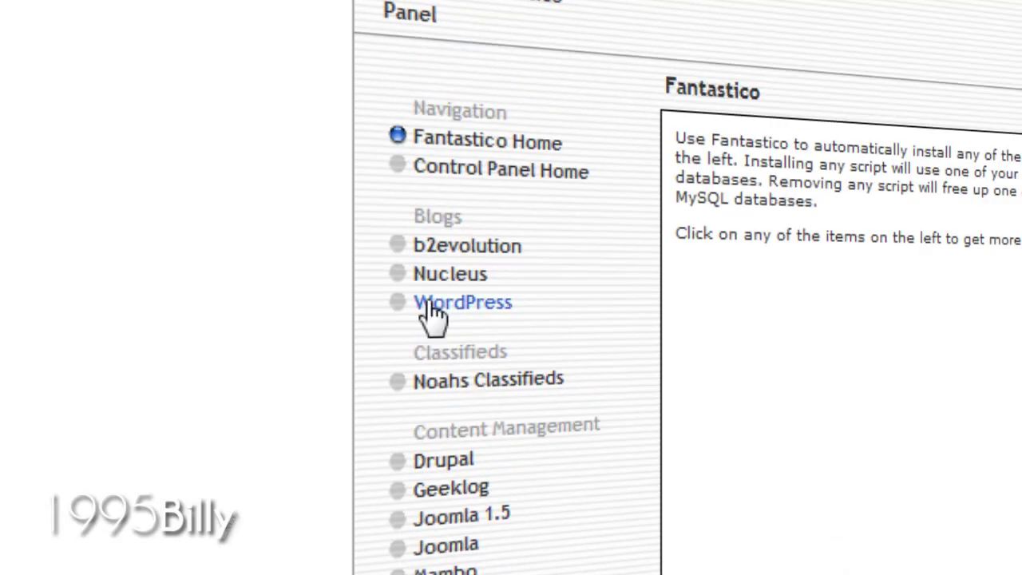
mouse_move(462, 302)
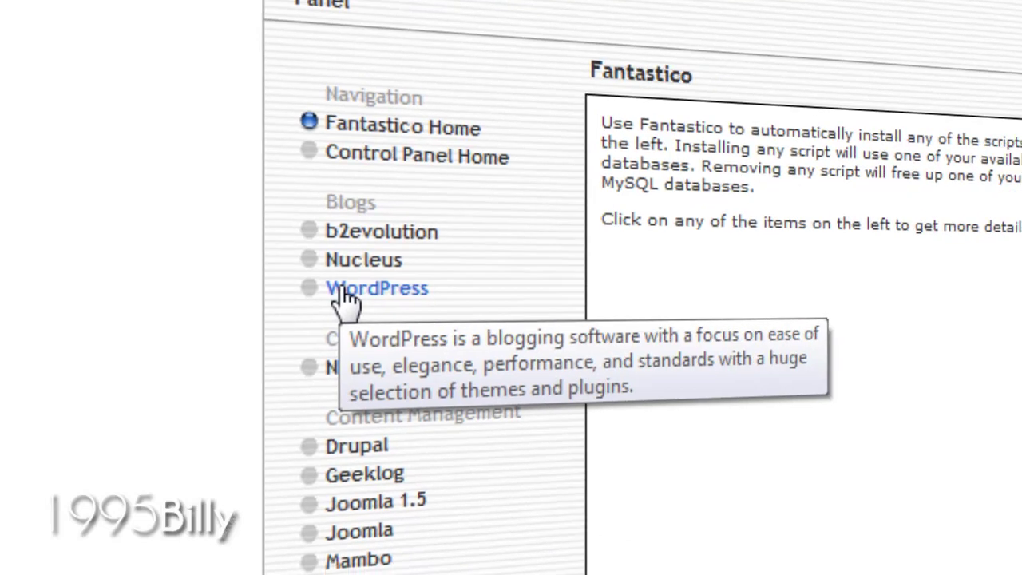
left_click(425, 304)
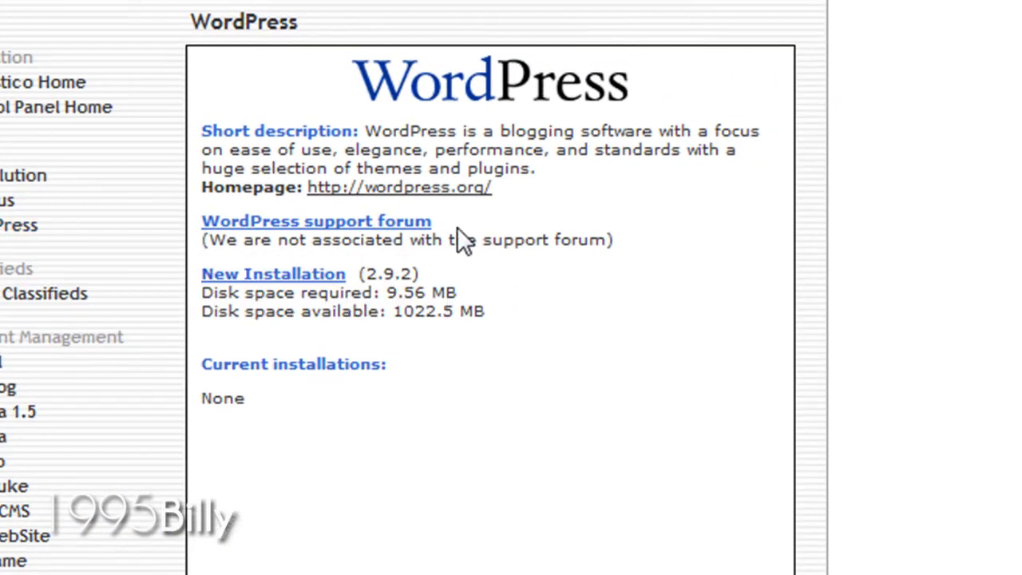
Step: Start a new WordPress installation at the domain root and fill the admin username from a saved suggestion
left_click(314, 289)
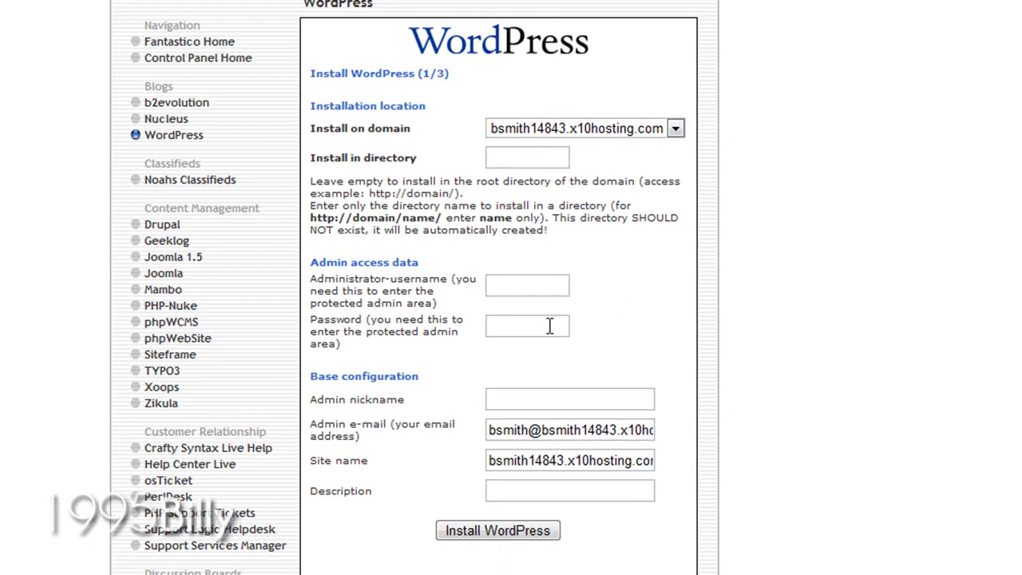
left_click(517, 289)
left_click(518, 289)
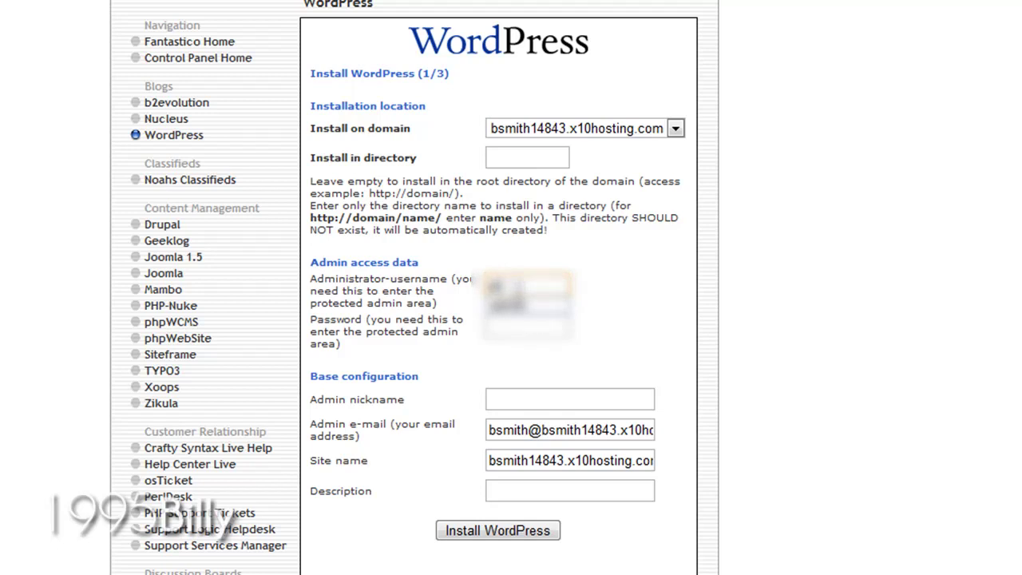
left_click(519, 305)
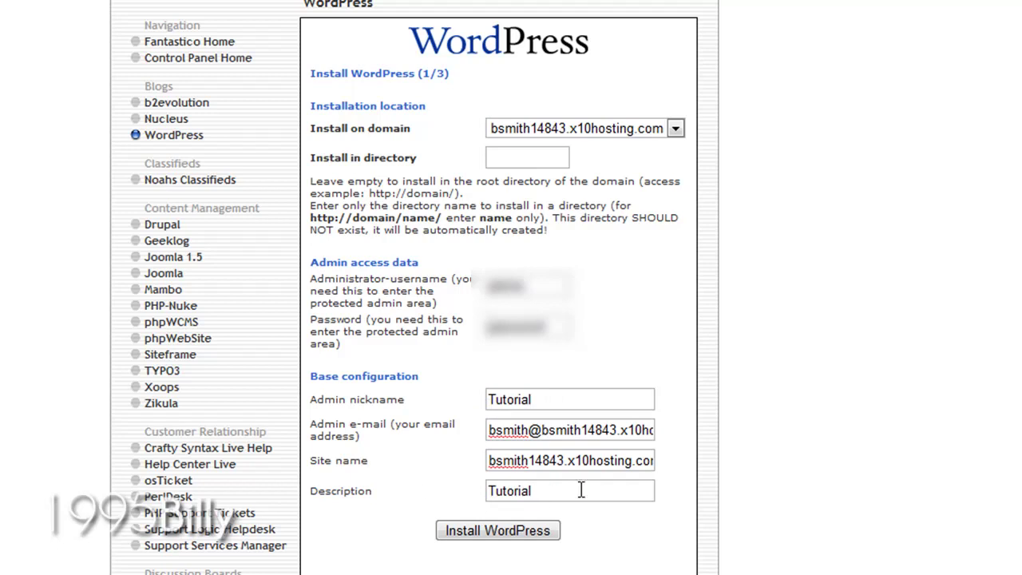
Step: Submit the install details to reach step 2 of 3 and copy the site's access URL
left_click(480, 539)
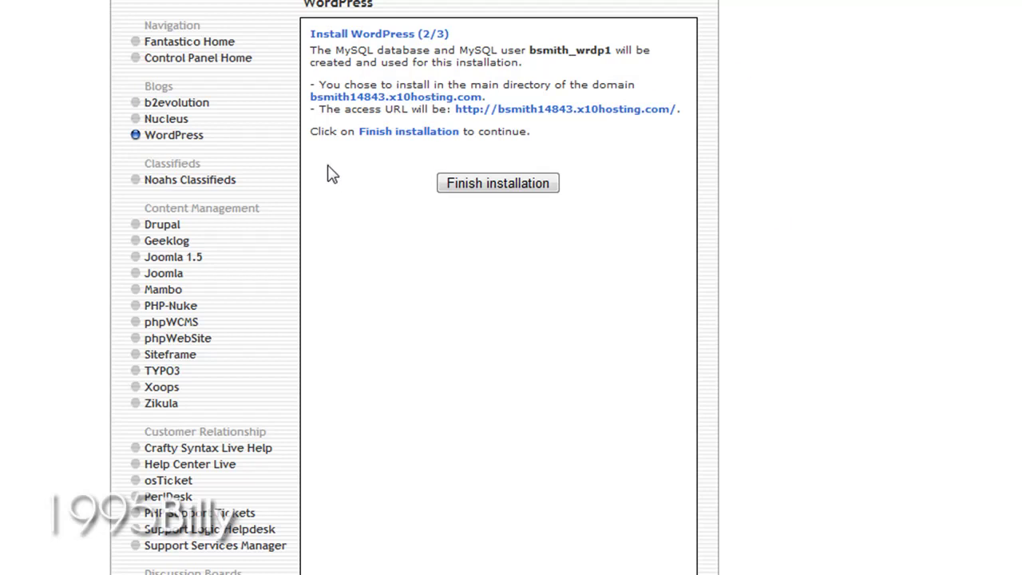
mouse_move(450, 108)
left_mouse_down()
mouse_move(639, 109)
mouse_move(458, 109)
left_mouse_up()
left_click(675, 108)
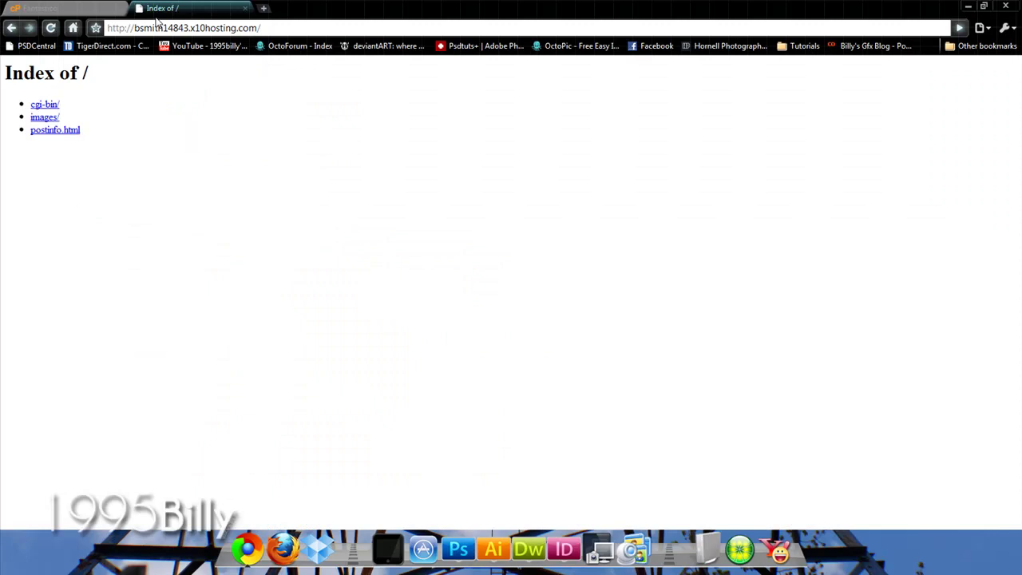
Step: Finish the WordPress installation and reload the site tab to show the Hello world! post
left_click(48, 8)
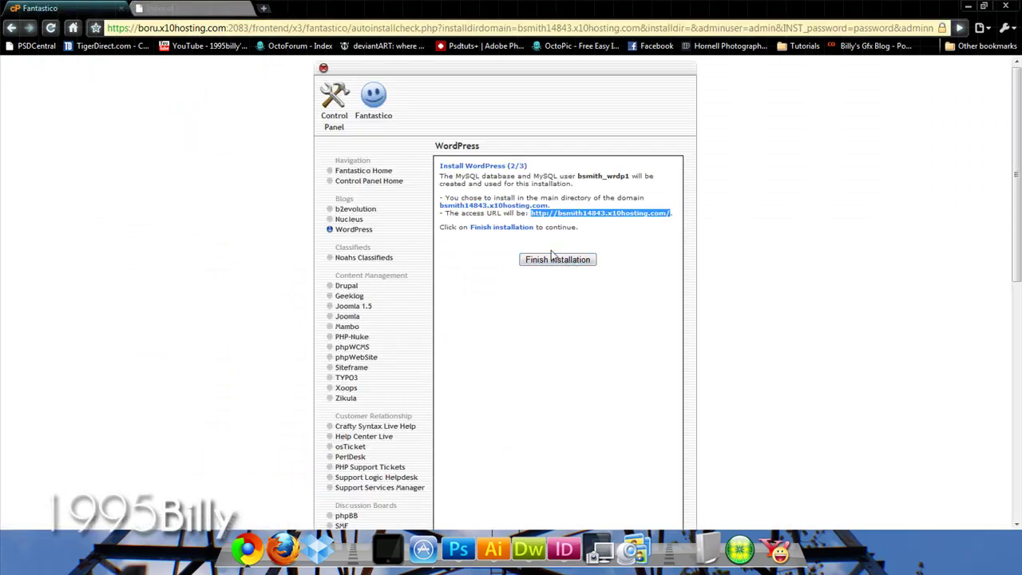
left_click(553, 260)
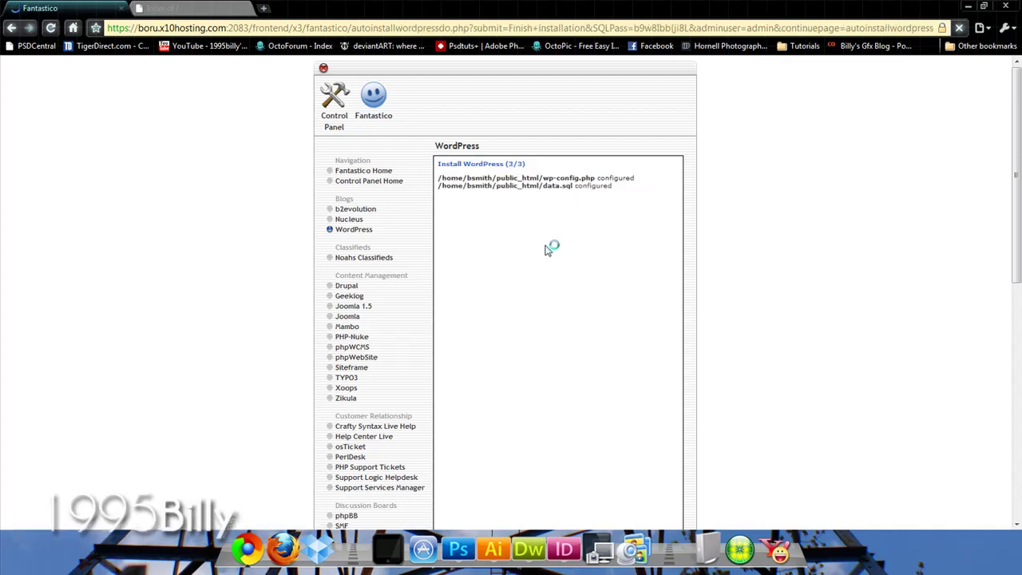
left_click(183, 6)
left_click(57, 31)
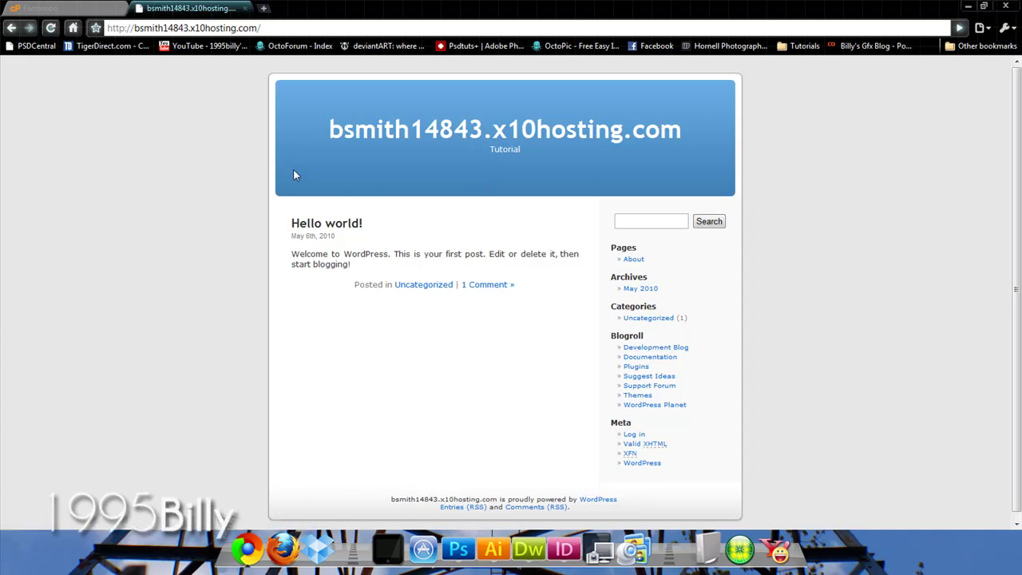
scroll(356, 320, "down", 1)
scroll(361, 351, "up", 1)
left_click(24, 8)
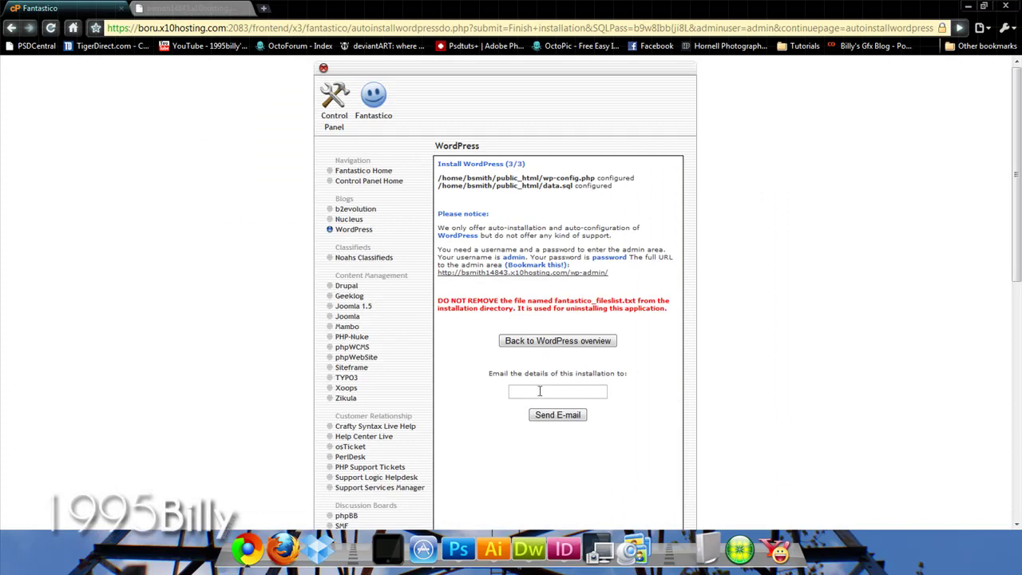
left_click(202, 10)
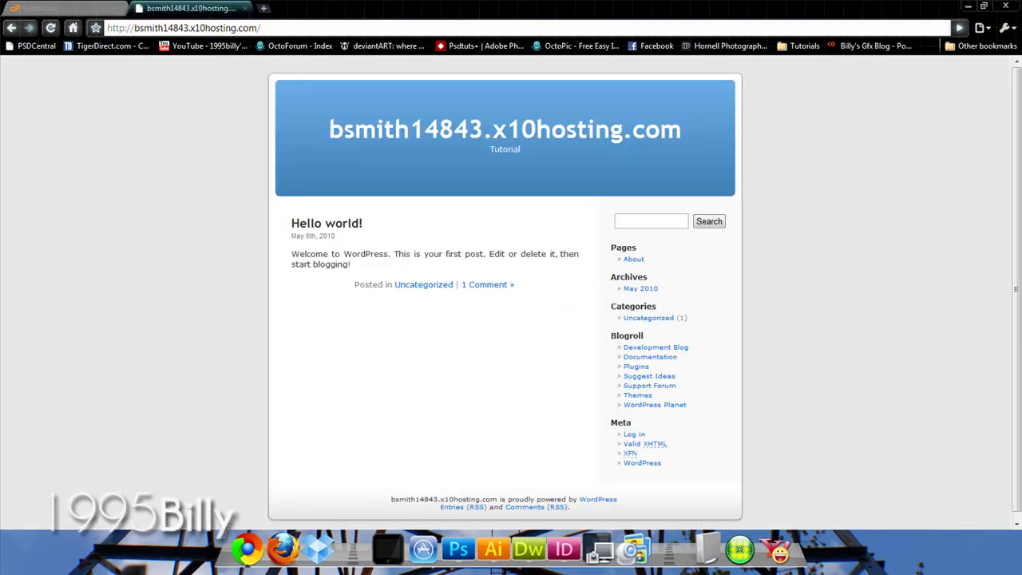